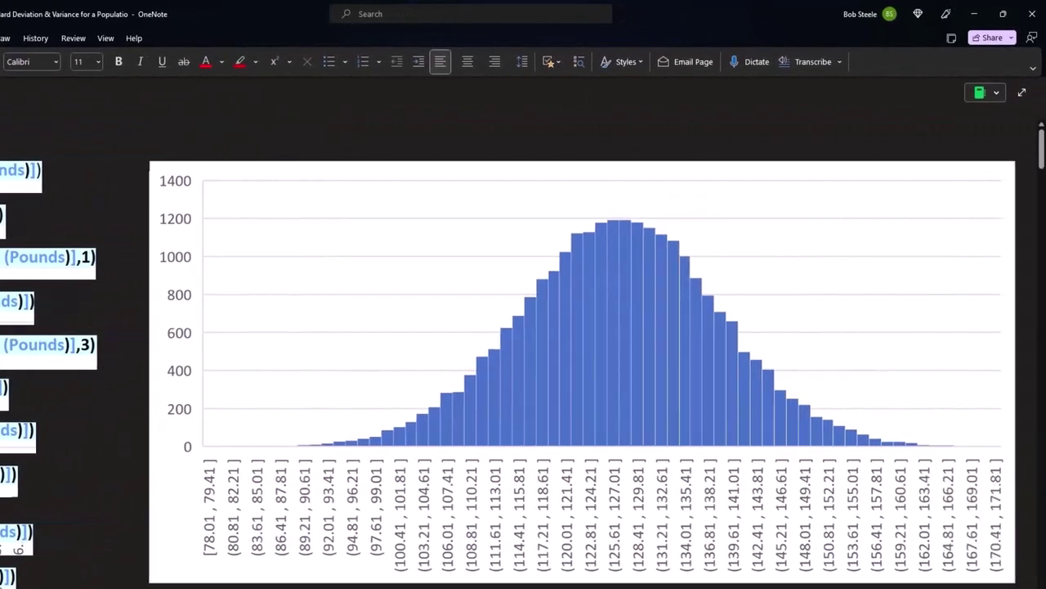
Step: Remove the cover to reveal the population variance formula σ² = Σ(xᵢ − u)²/n
scroll(523, 367, "right", 3)
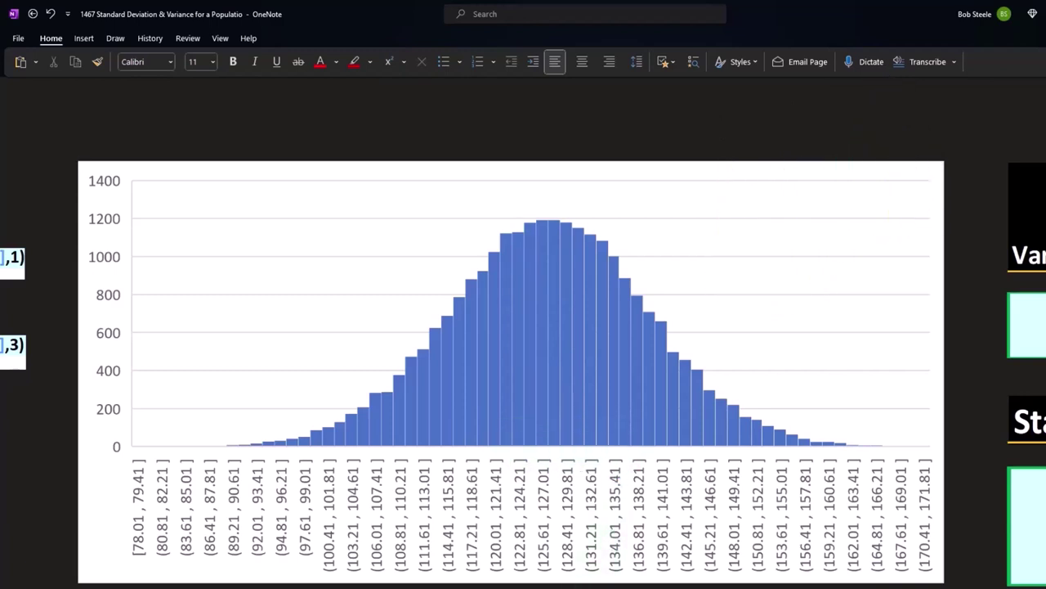
scroll(523, 368, "right", 5)
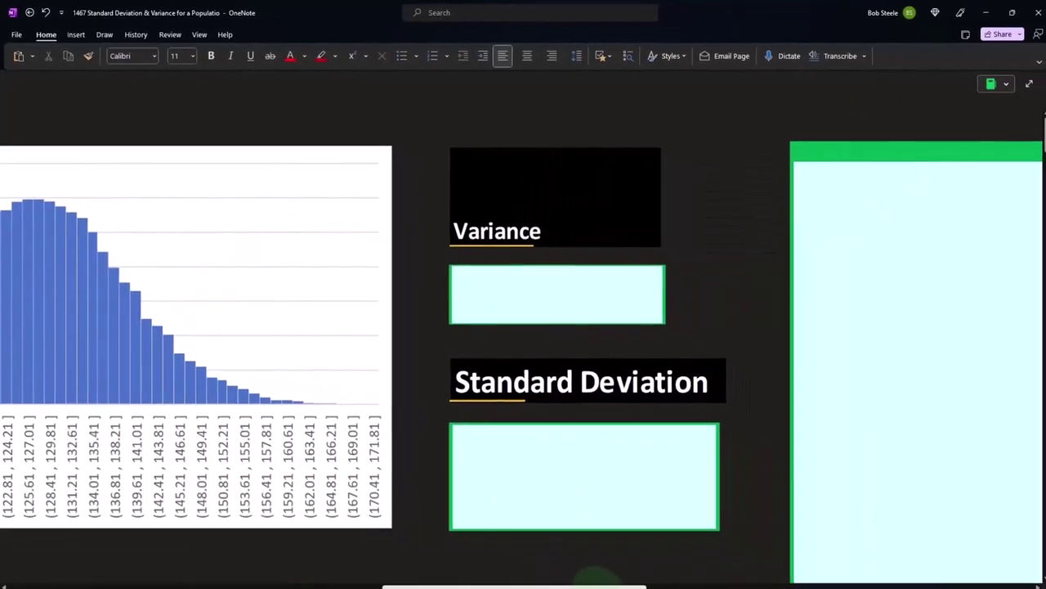
scroll(523, 344, "right", 3)
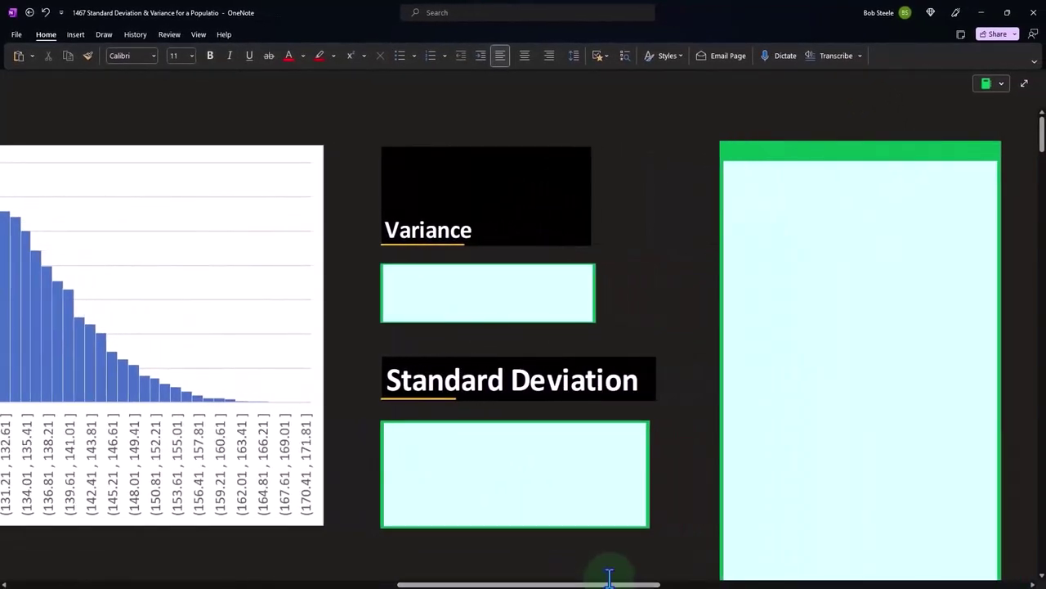
scroll(607, 587, "right", 2)
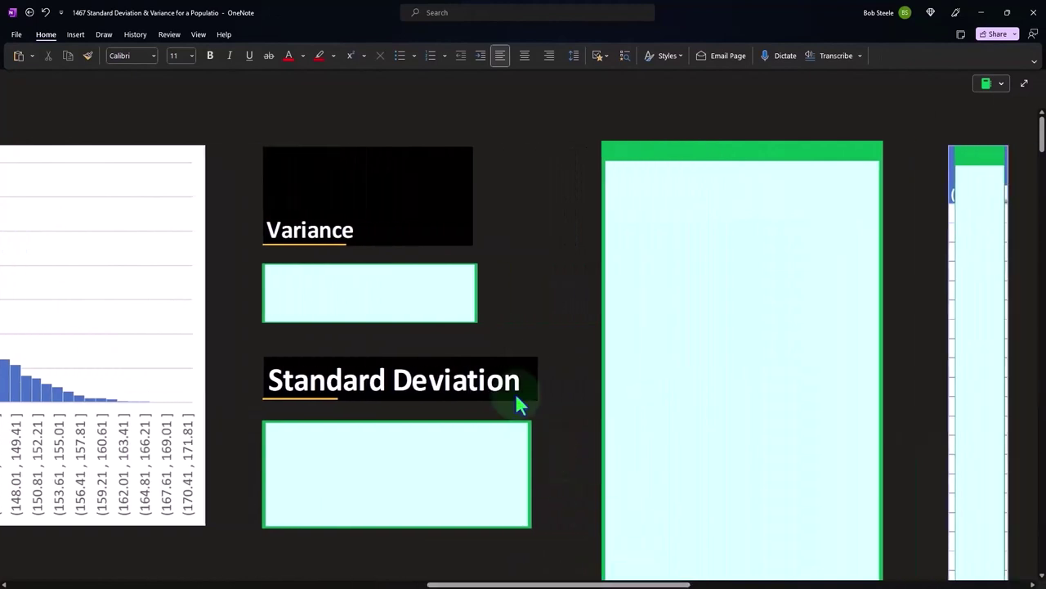
left_click(440, 297)
key("Delete")
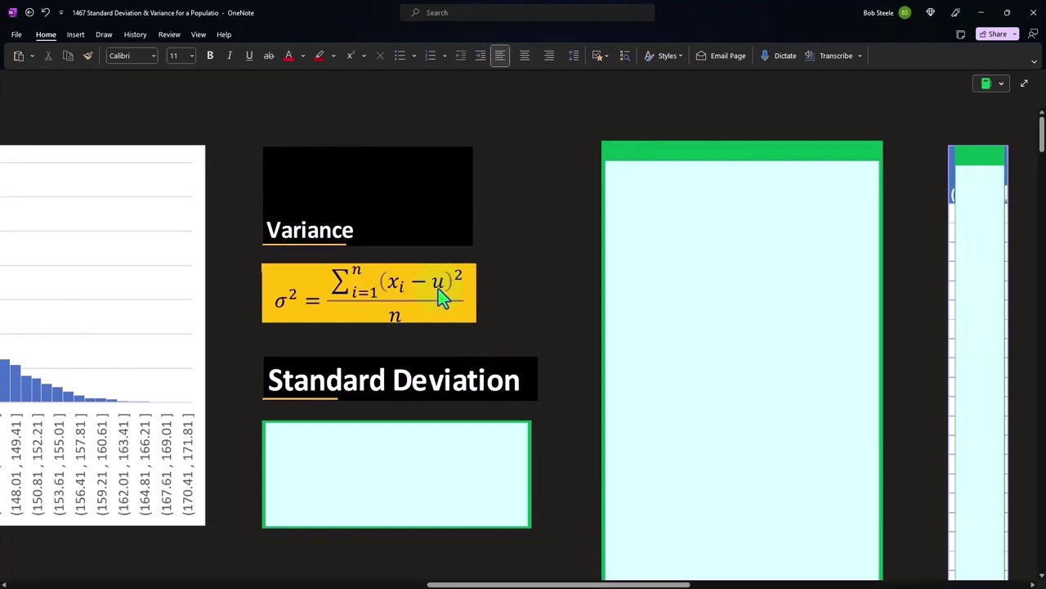
Step: Uncover the standard deviation formula, the square root of the variance
left_click(433, 466)
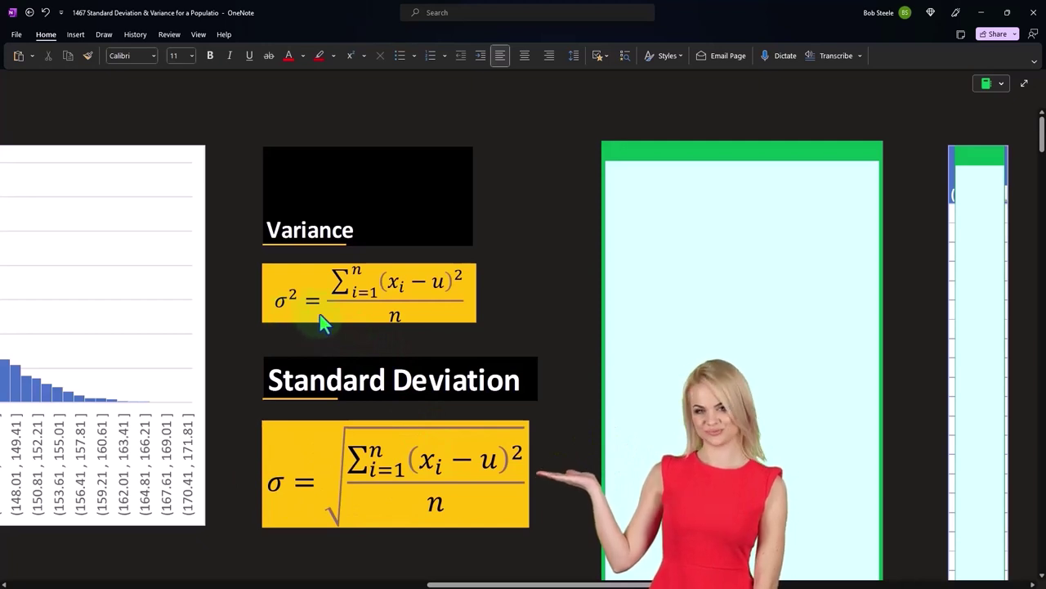
left_click(358, 304)
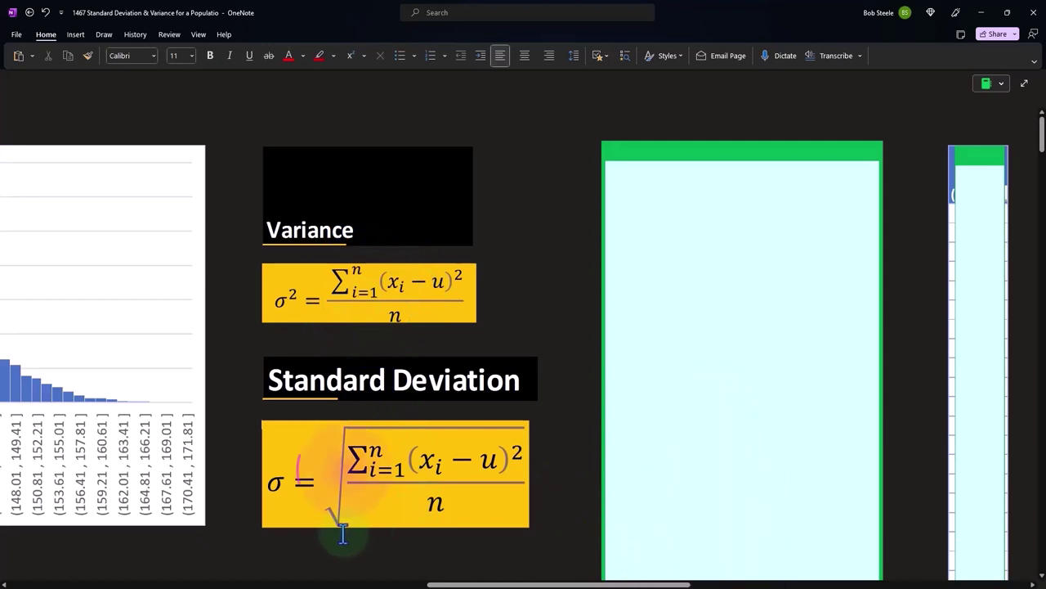
left_click(347, 461)
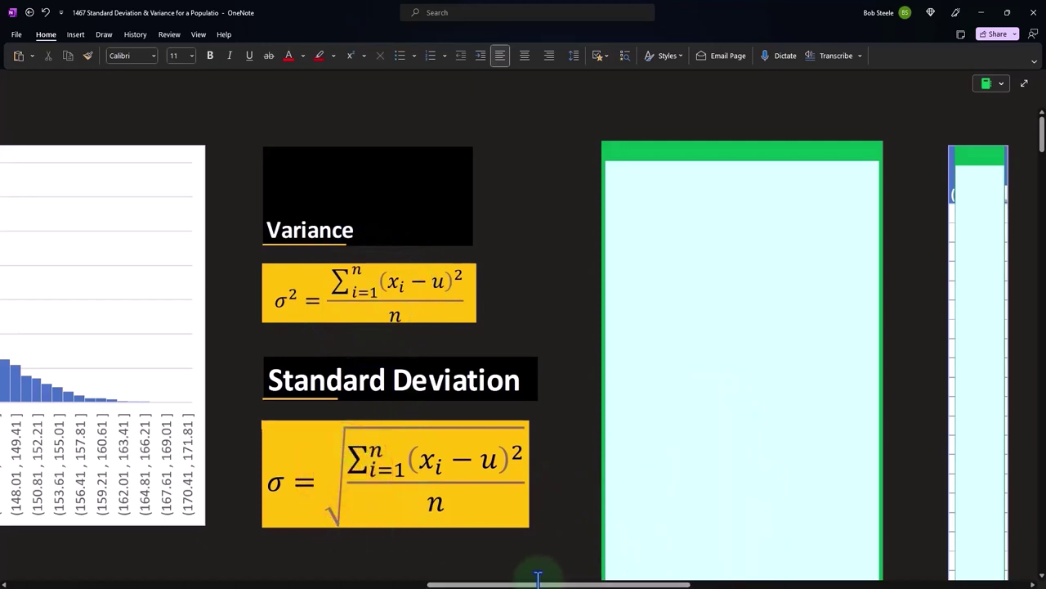
Step: Shrink the green cover to show the Weight, 127.08 mean and Difference (43.84, 43.47, …) columns
left_click_drag(537, 585, 592, 585)
left_click(473, 269)
left_click_drag(388, 568, 475, 564)
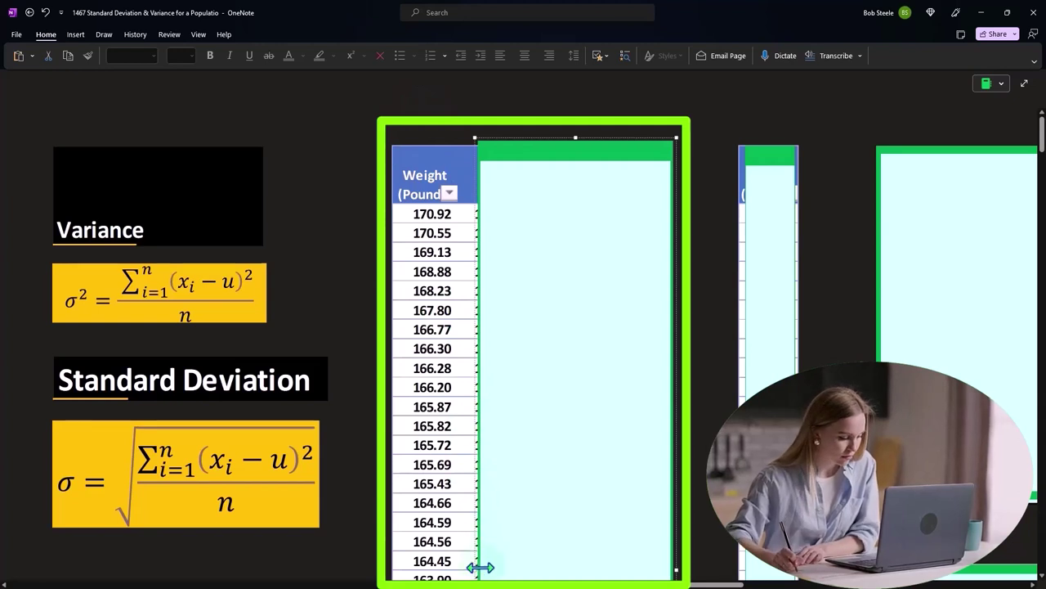
left_click_drag(479, 571, 527, 564)
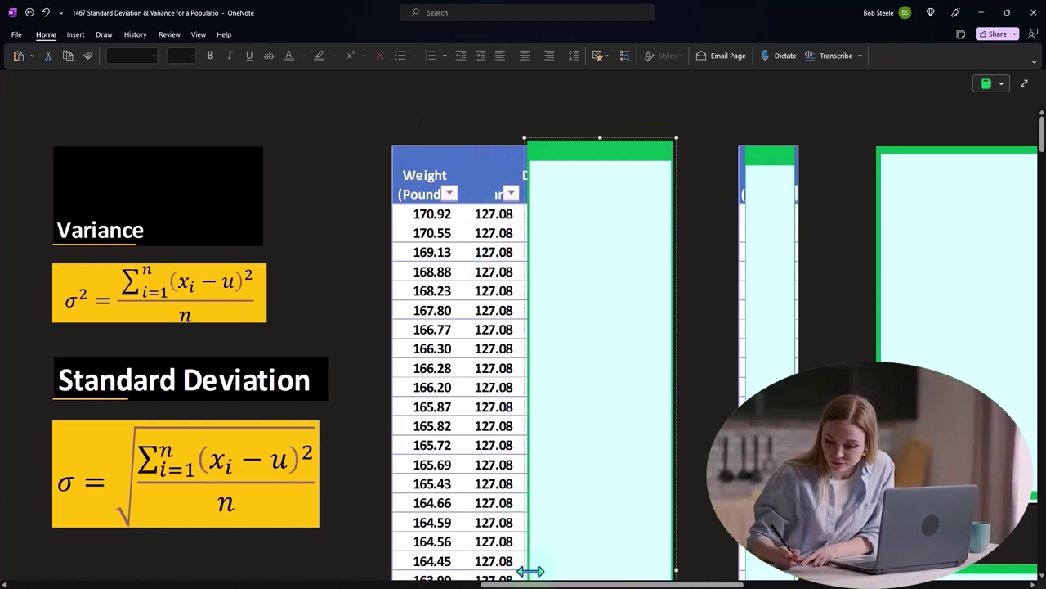
left_click_drag(529, 570, 576, 564)
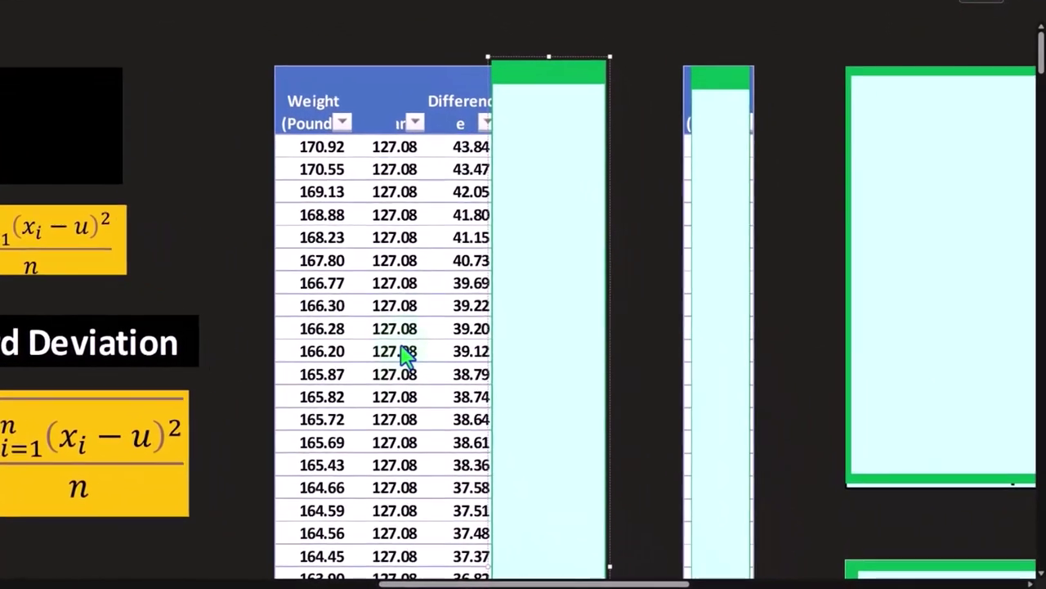
Step: Reveal the squared-difference column and Total row: 25000, 0.00 and 3,399,277.32
scroll(367, 342, "down", 20)
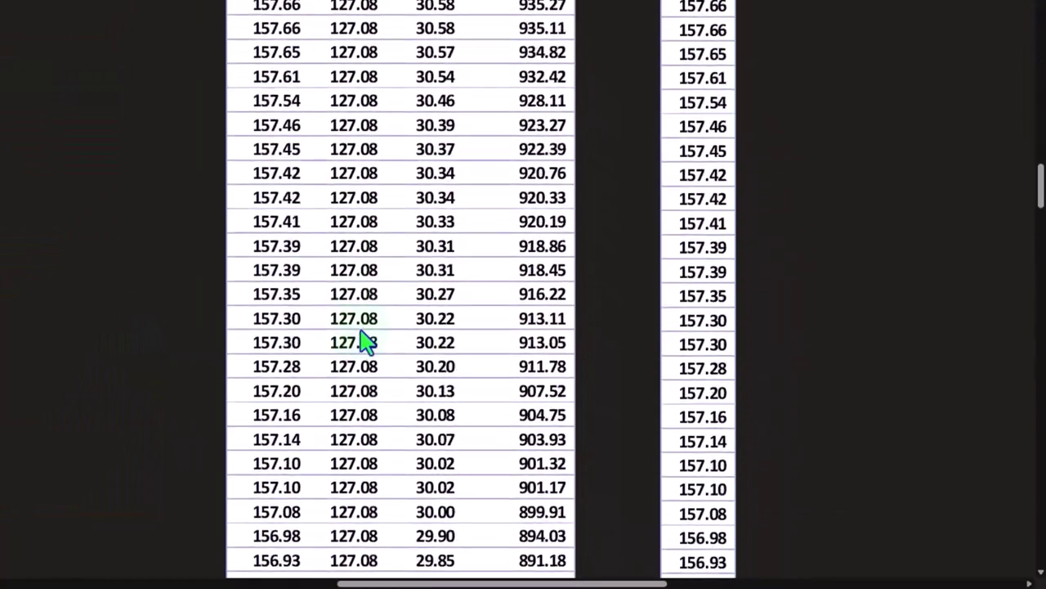
scroll(366, 342, "down", 20)
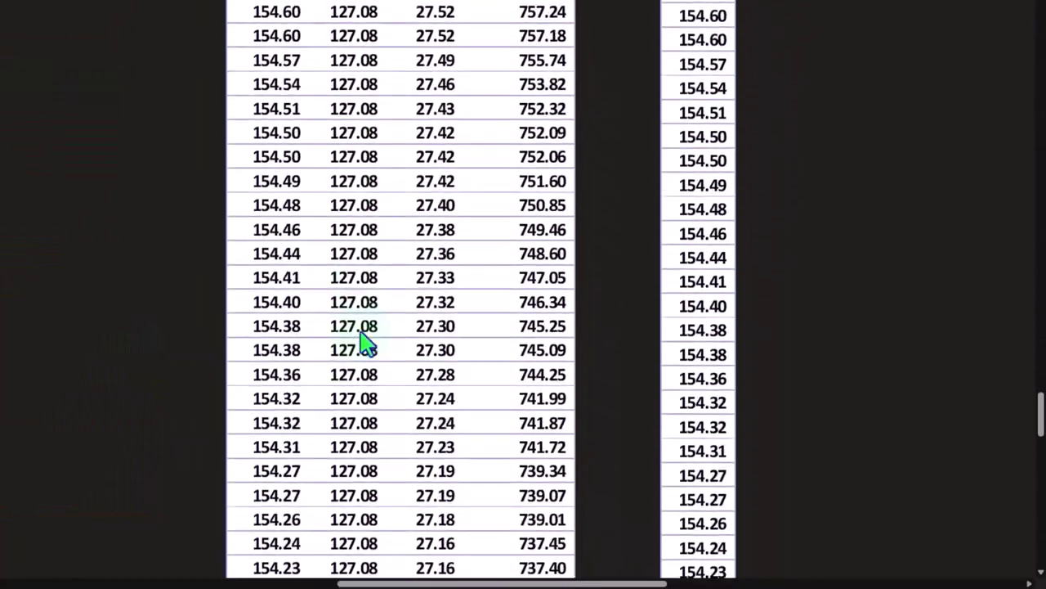
scroll(366, 342, "down", 12)
scroll(360, 343, "up", 5)
left_click(439, 276)
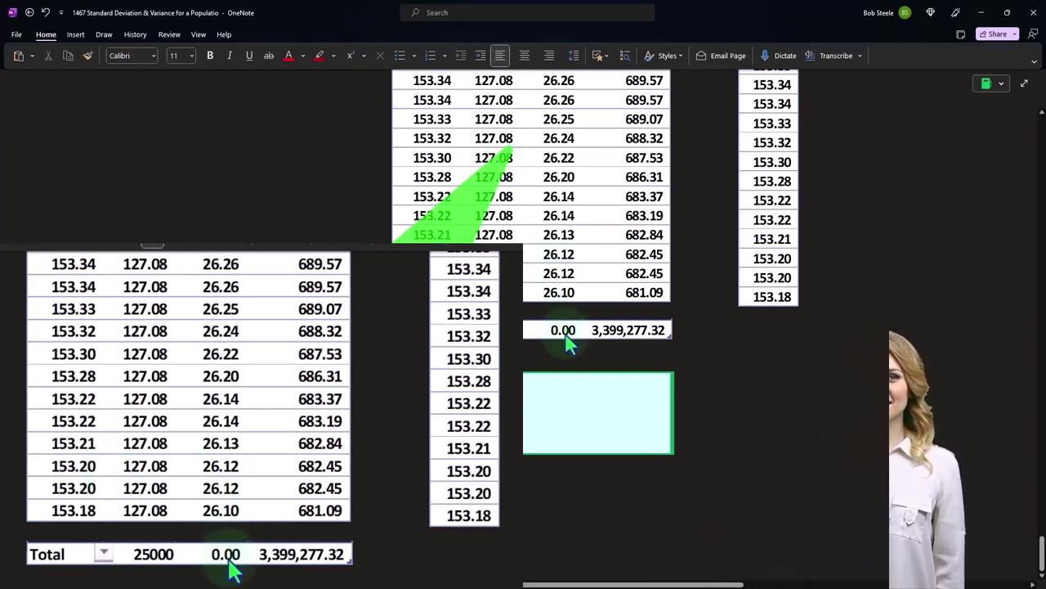
scroll(228, 570, "up", 15)
scroll(228, 570, "up", 15)
scroll(570, 343, "up", 15)
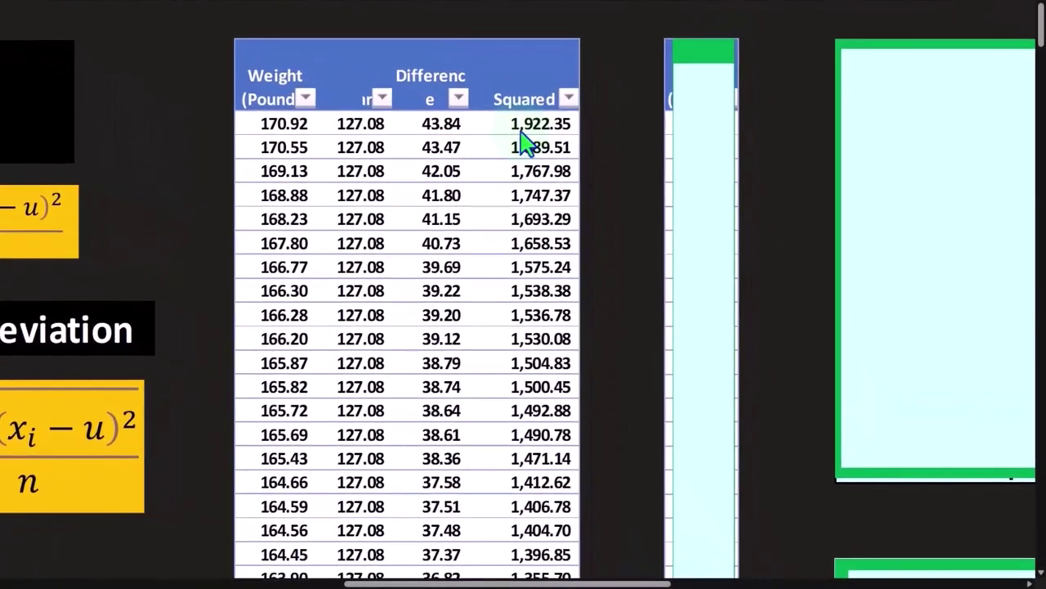
scroll(527, 150, "down", 20)
scroll(526, 155, "down", 20)
scroll(523, 154, "down", 20)
scroll(527, 180, "up", 1)
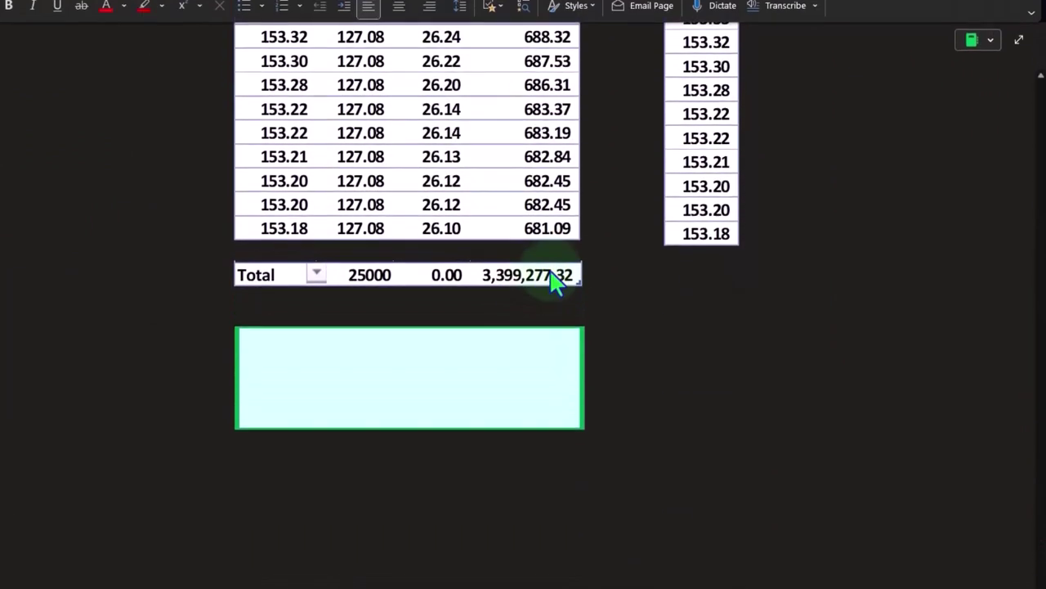
left_click(570, 174)
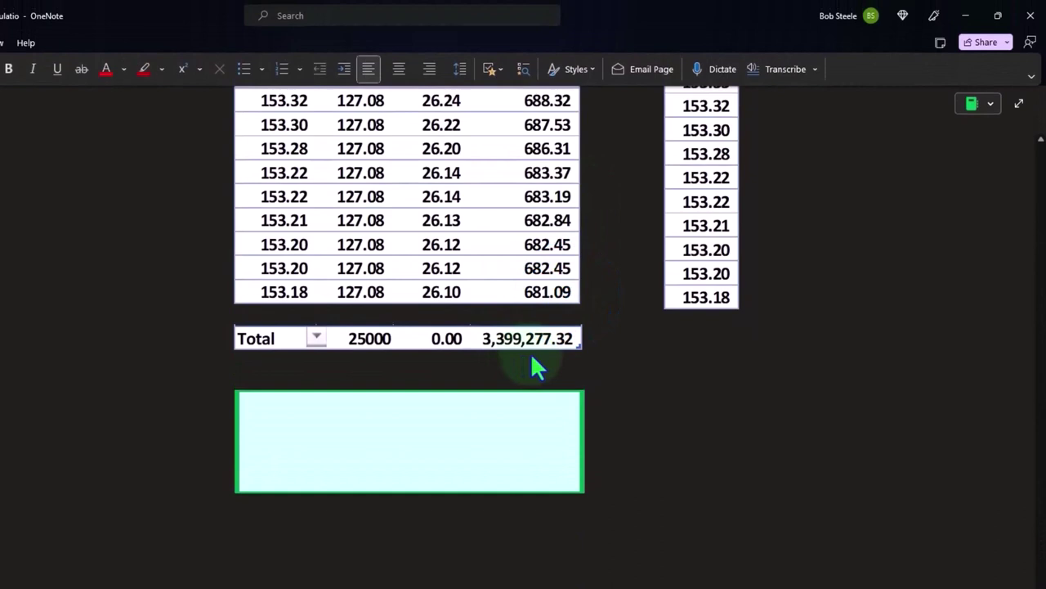
Step: Uncover Count (n) 25,000.00, Variance 135.97 and Standard Deviation σ 11.66 below the table
left_click(474, 484)
left_click_drag(408, 395, 408, 423)
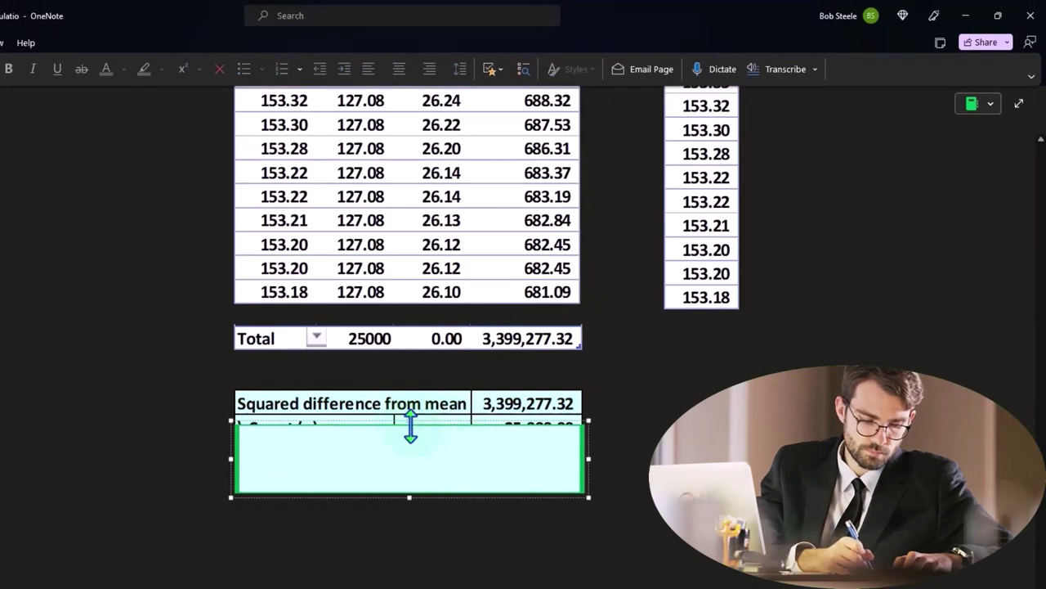
left_click_drag(410, 427, 409, 444)
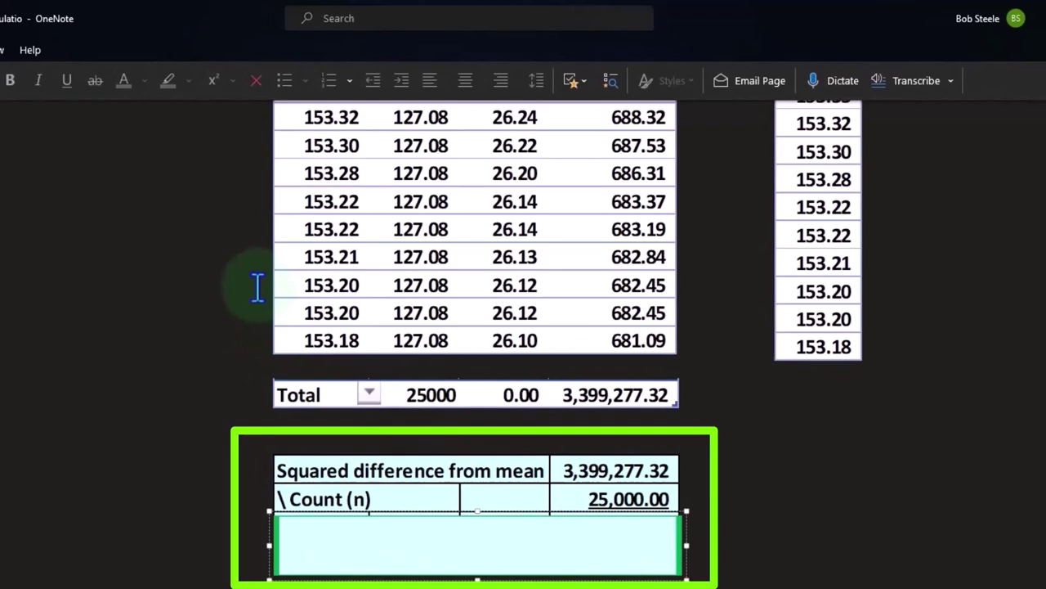
left_click_drag(472, 515, 474, 541)
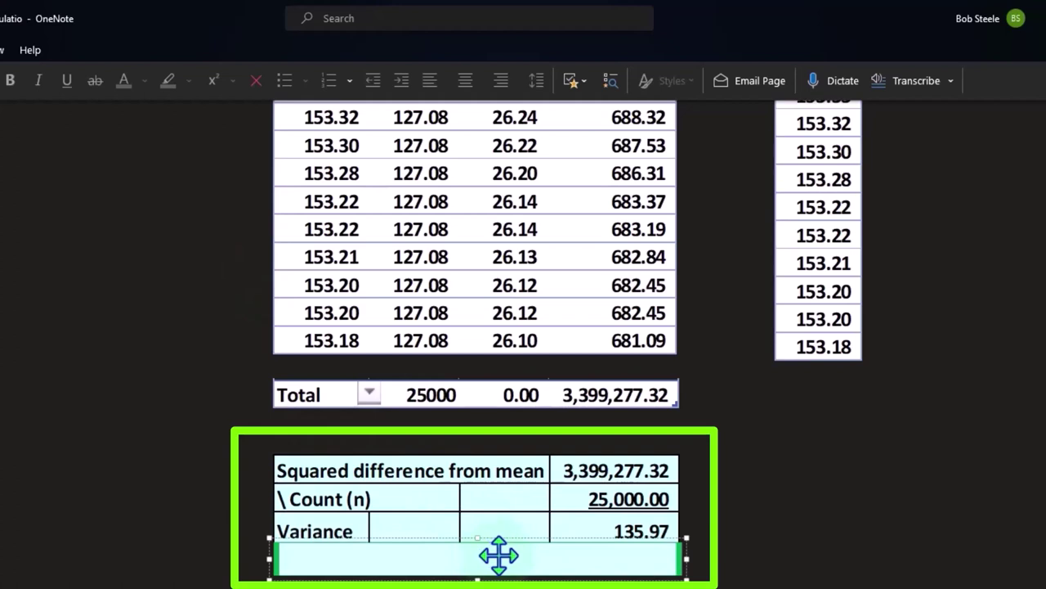
key("Delete")
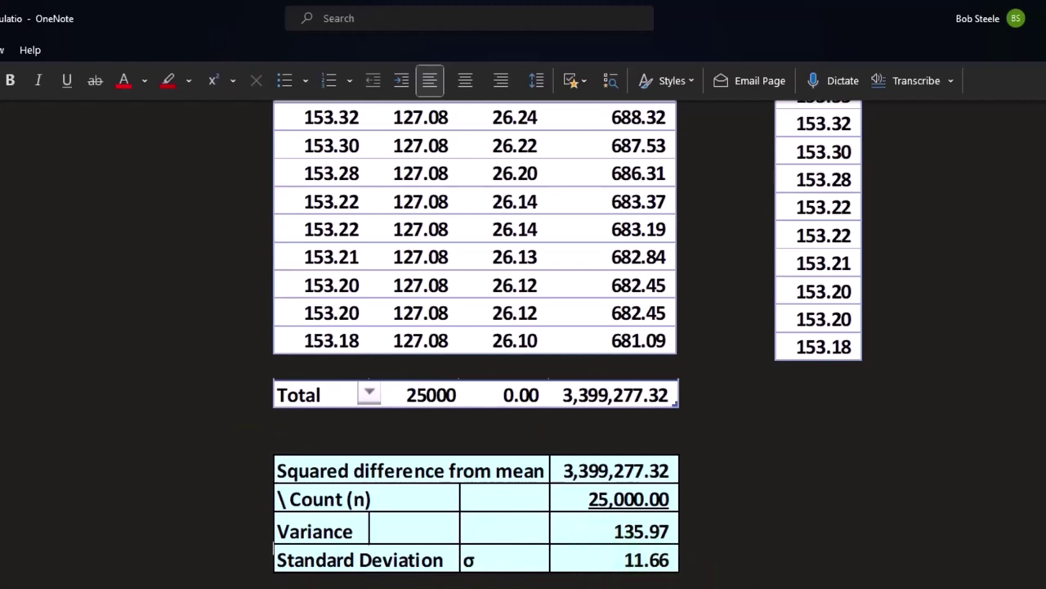
Step: Select the Standard Deviation Pop result in the summary statistics table
scroll(474, 245, "up", 15)
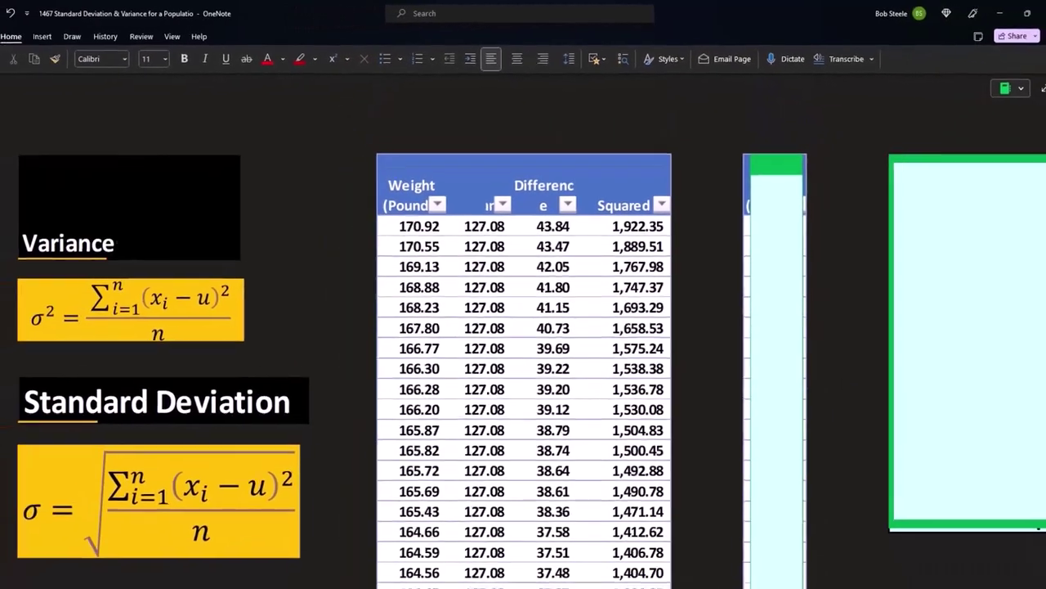
scroll(576, 560, "left", 15)
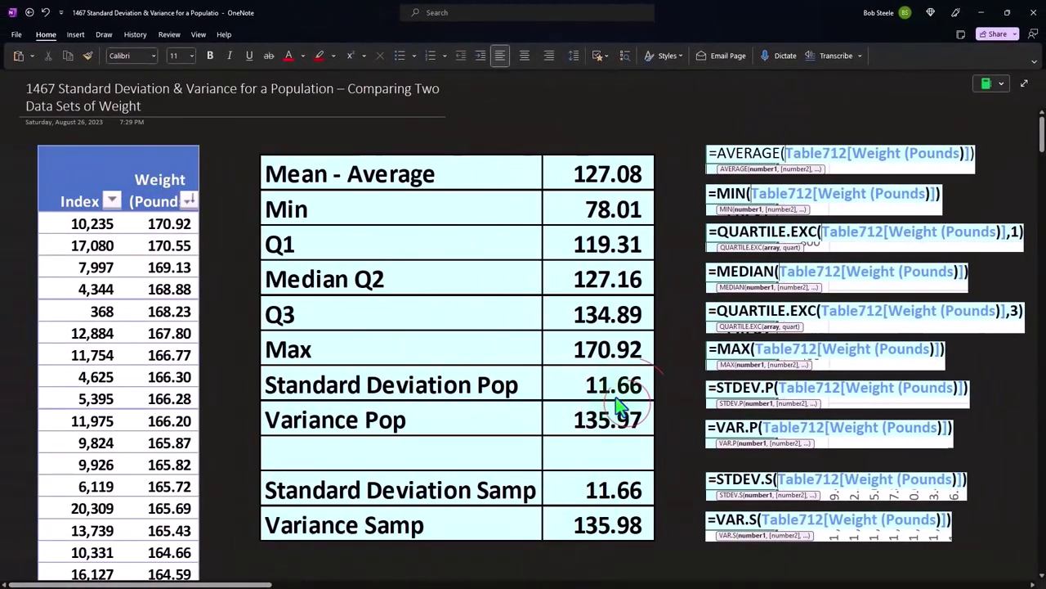
left_click(619, 405)
Step: Uncover the narrow Weight (Pounds) column, starting at 170.92, beside the squared-difference table
left_click_drag(245, 584, 720, 582)
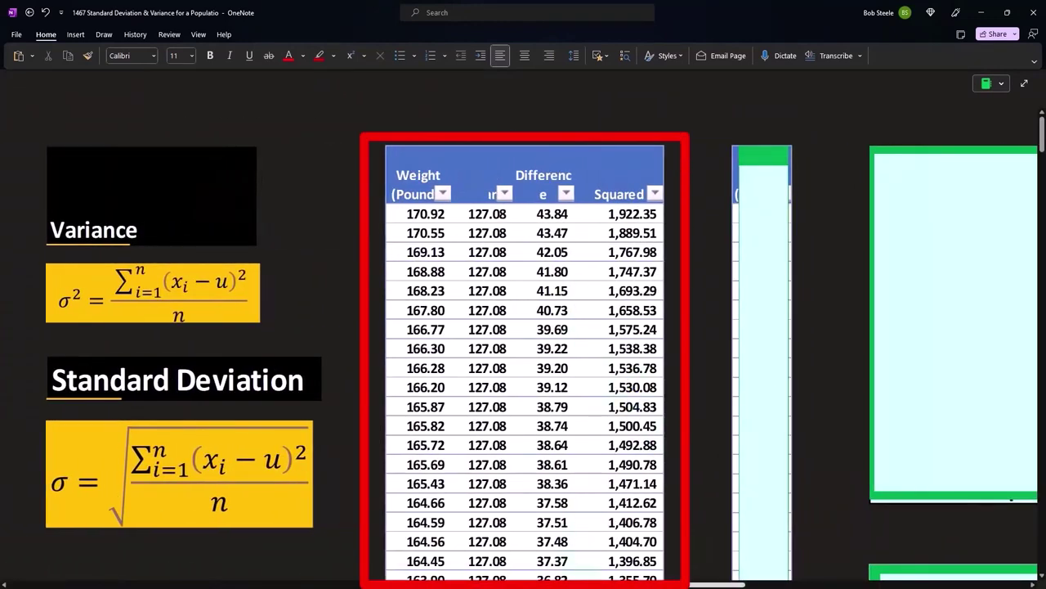
scroll(486, 311, "right", 5)
left_click(470, 290)
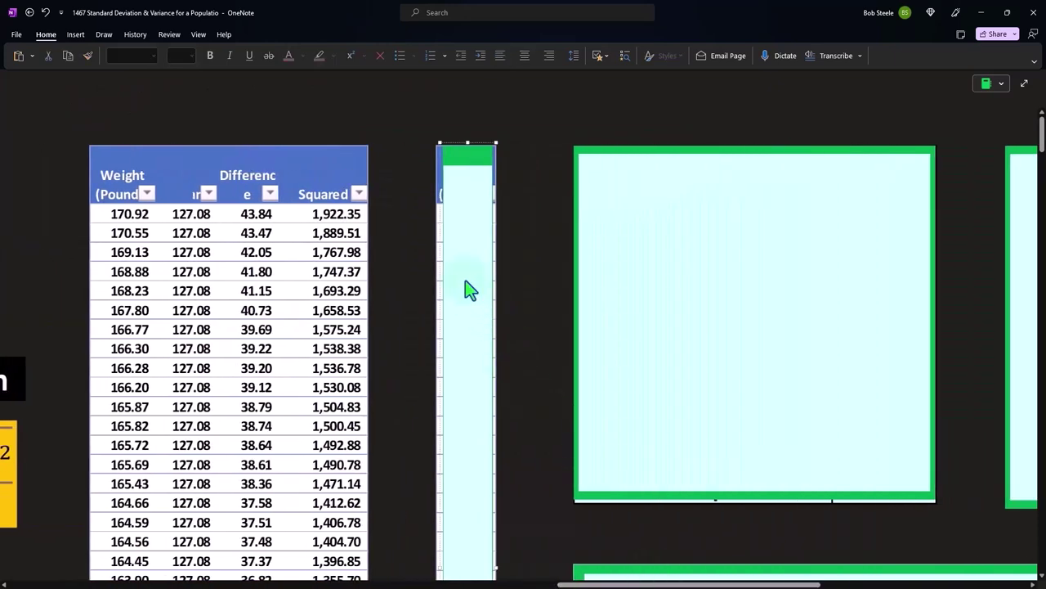
scroll(470, 290, "down", 1)
scroll(470, 290, "left", 2)
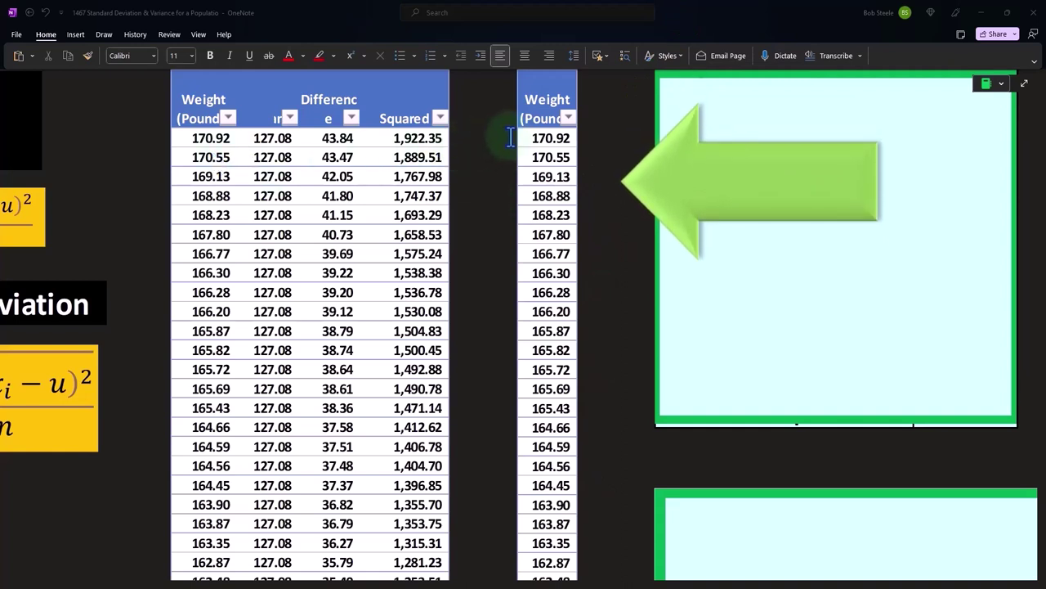
Step: Return to the summary statistics table showing Standard Deviation Pop 11.66 and Variance Pop 135.97
left_click(329, 544)
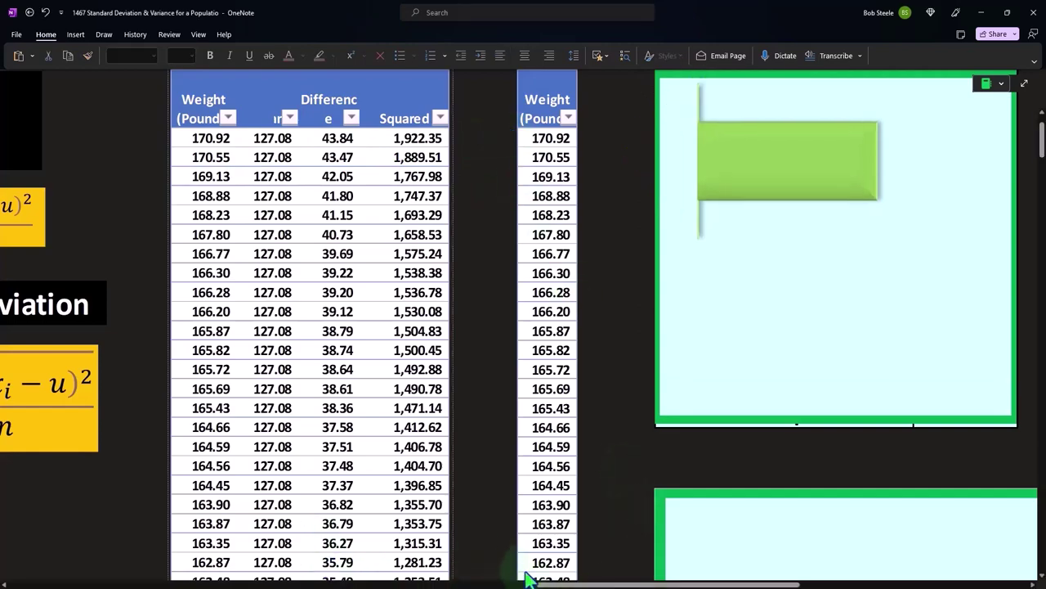
left_click_drag(617, 583, 106, 582)
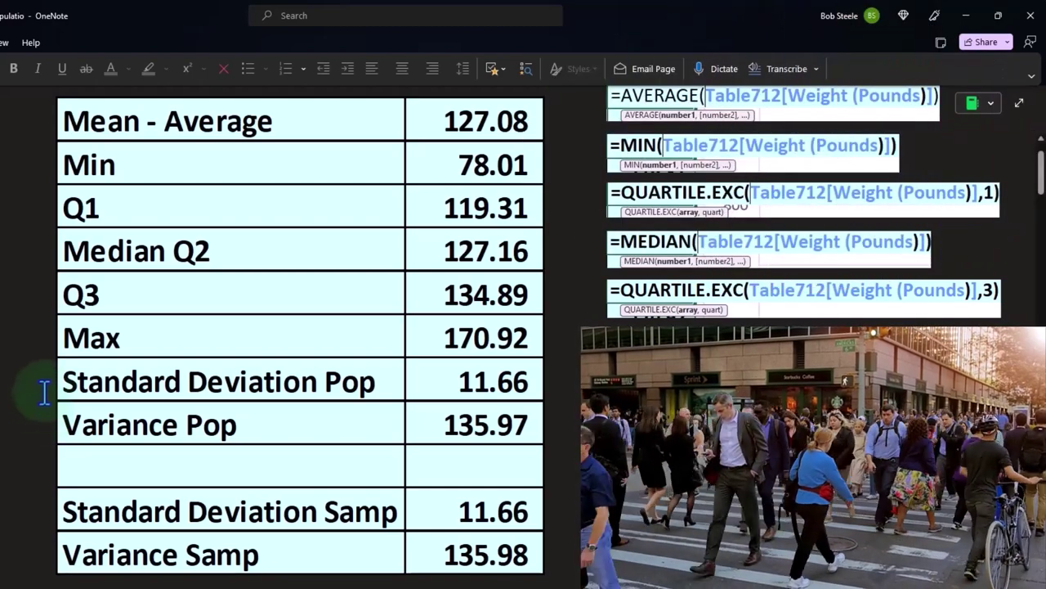
Step: Move back right to the squared-difference table and Weight column beside the covered comparison boxes
left_click(44, 392)
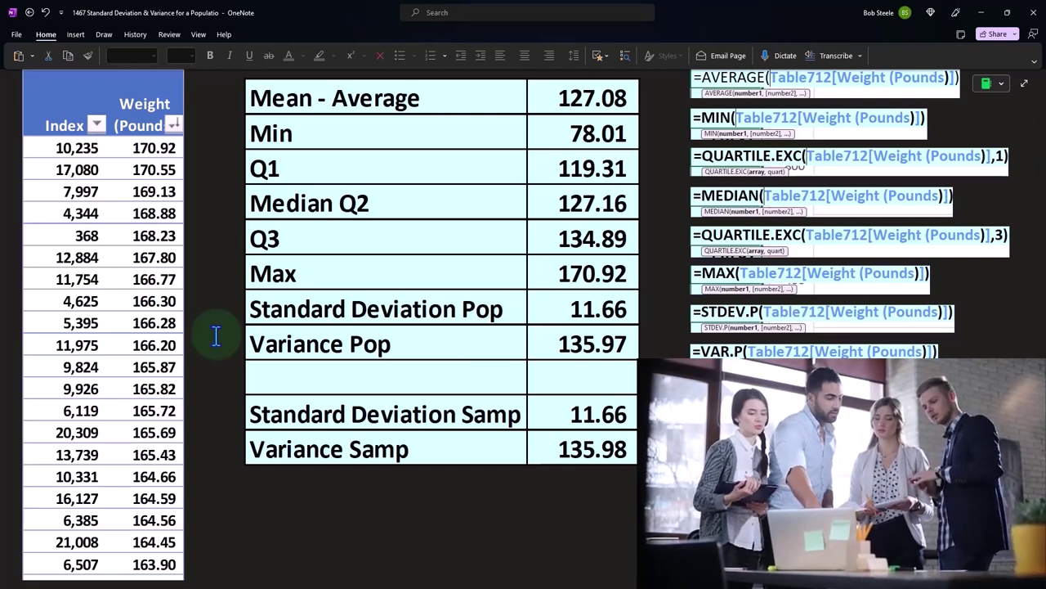
left_click_drag(221, 583, 739, 583)
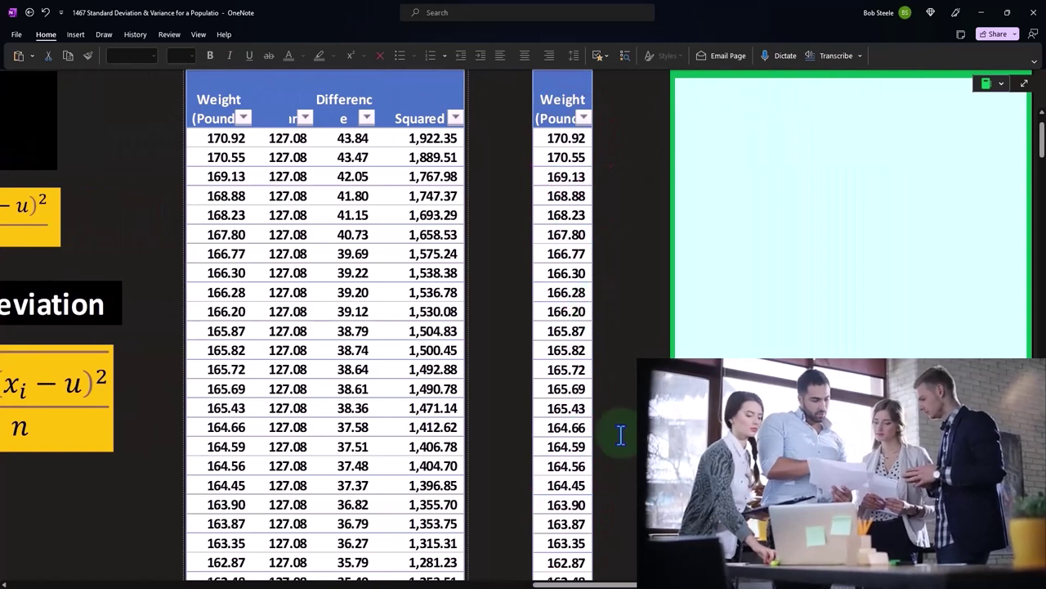
Step: Reveal both comparison tables' Mean - Average rows: 127.06 on the left, 127.08 on the right
scroll(624, 586, "right", 6)
left_click(411, 276)
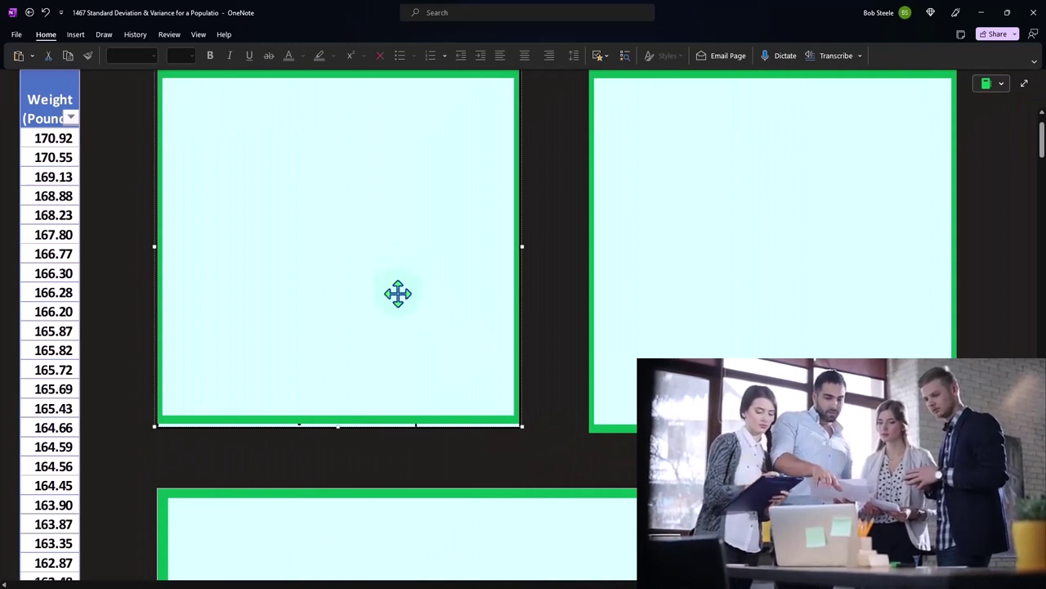
scroll(349, 203, "up", 1)
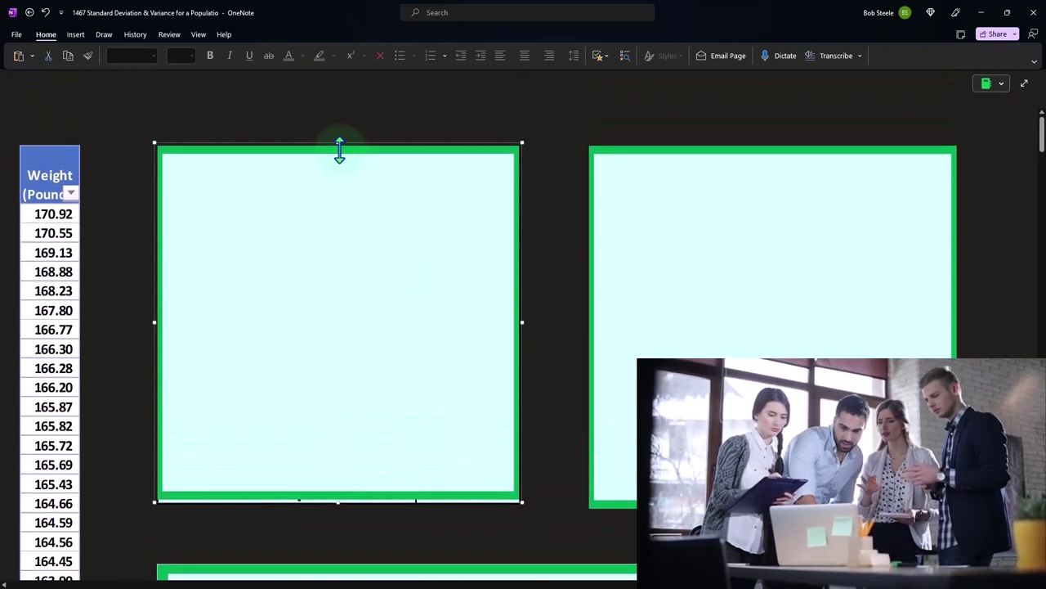
left_click_drag(339, 148, 339, 189)
left_click(777, 151)
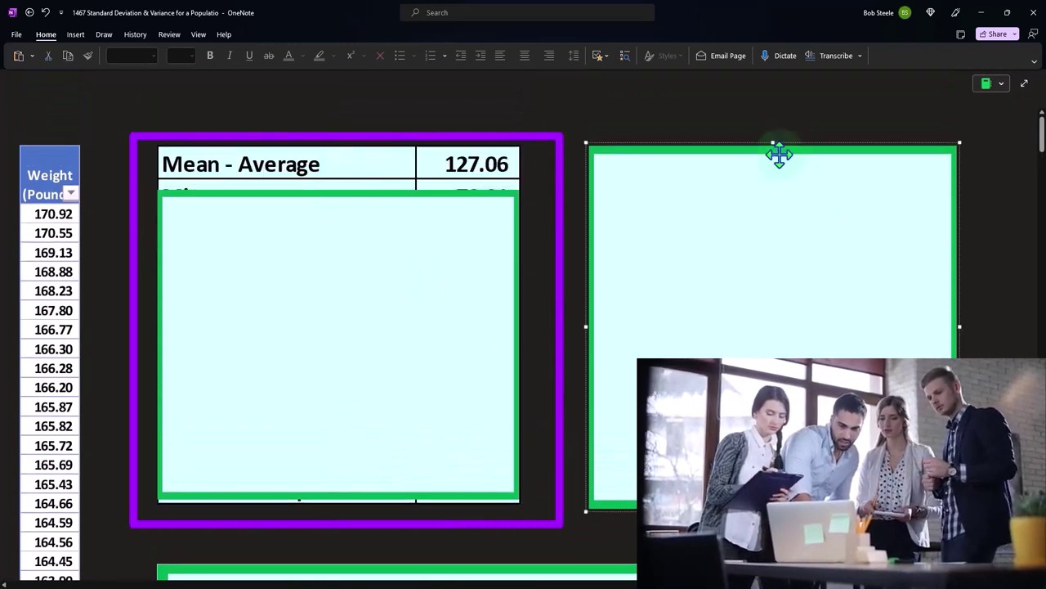
left_click_drag(775, 148, 775, 186)
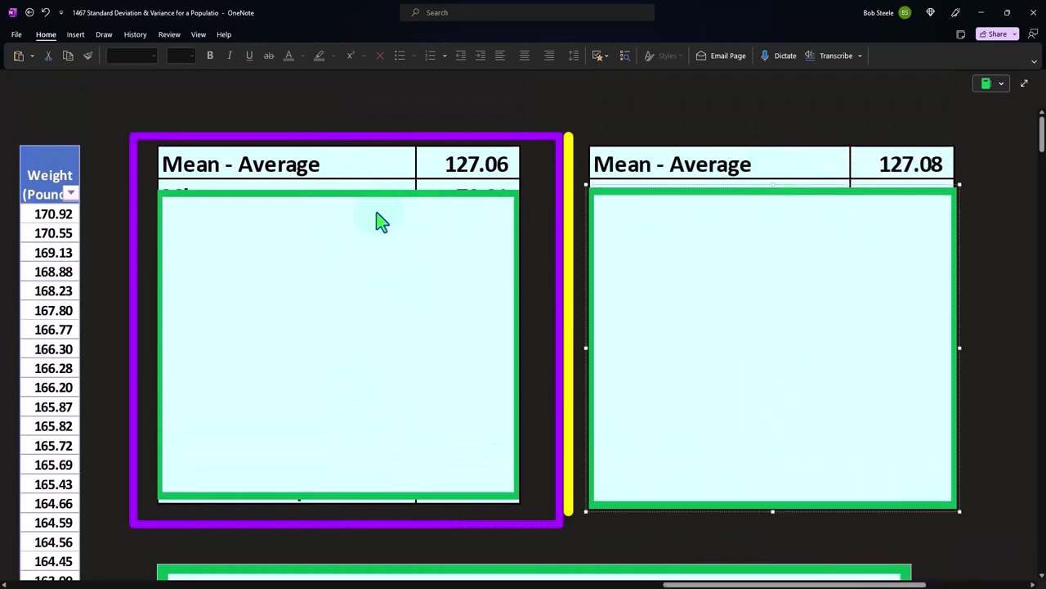